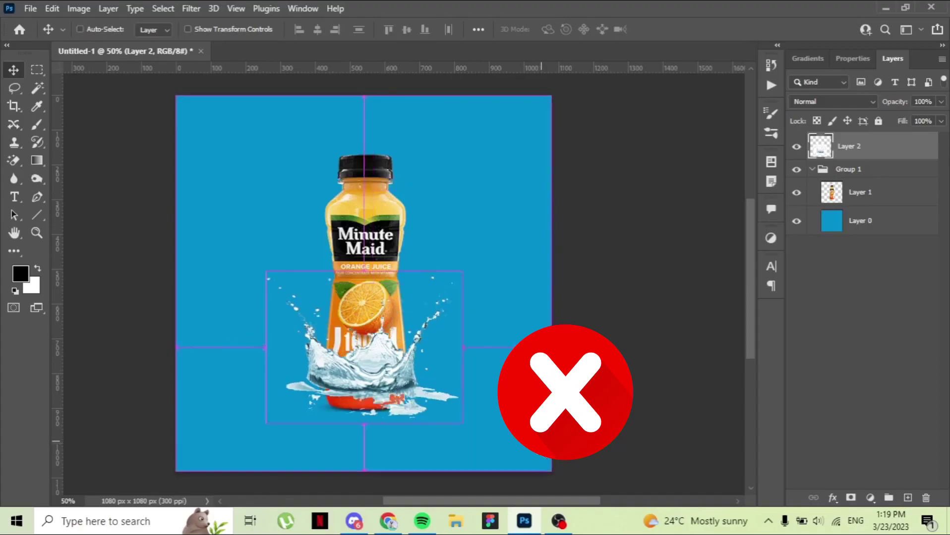
- Undo the cut-out of the water splash and move the splash image on Layer 2 slightly right and down
{"action": "key", "text": "ctrl+z"}
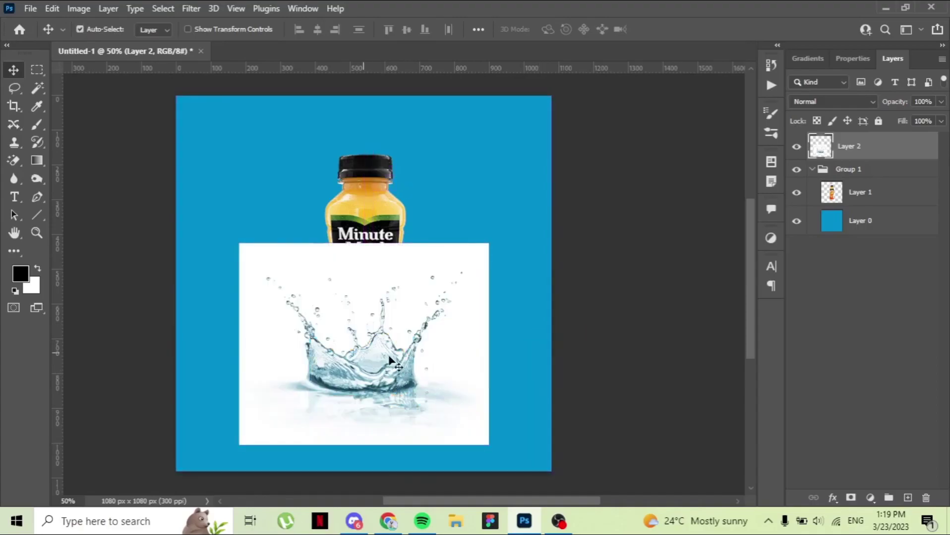
{"action": "key", "text": "shift+Right"}
{"action": "key", "text": "shift+Right"}
{"action": "key", "text": "shift+Right"}
{"action": "key", "text": "shift+Down"}
{"action": "key", "text": "shift+Down"}
{"action": "key", "text": "shift+Down"}
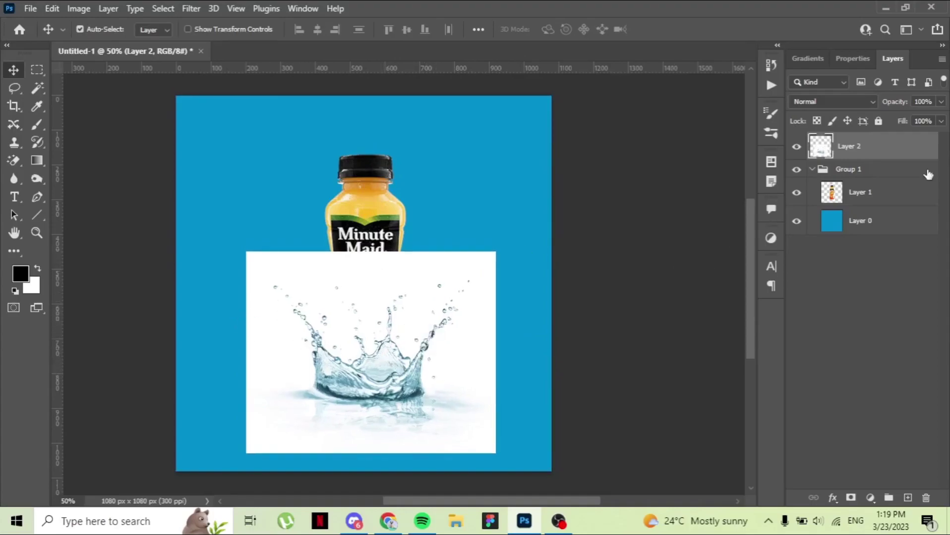
- Load Layer 2's outline as a selection, copy the splash image, and add a layer mask from the selection
{"action": "left_click", "coordinate": [813, 169]}
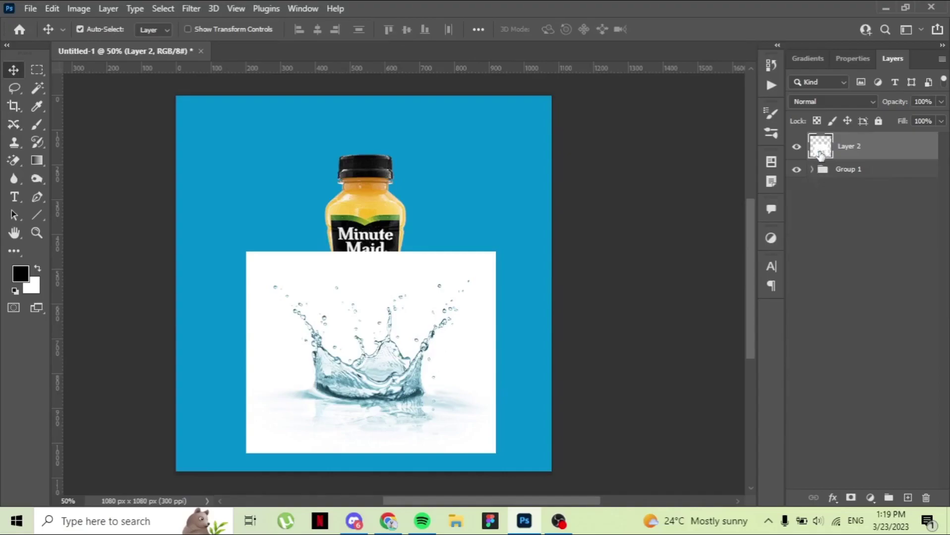
{"action": "left_click", "coordinate": [822, 154], "text": "ctrl"}
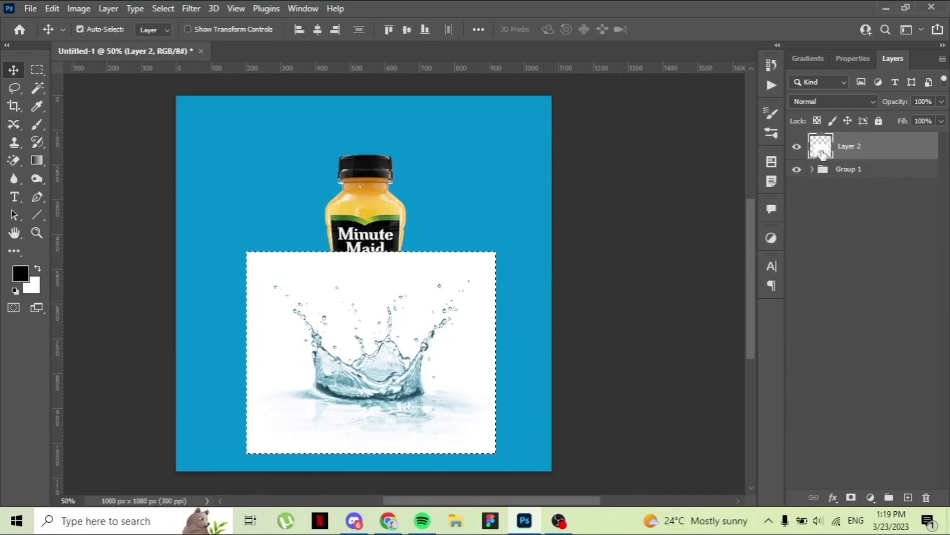
{"action": "key", "text": "ctrl"}
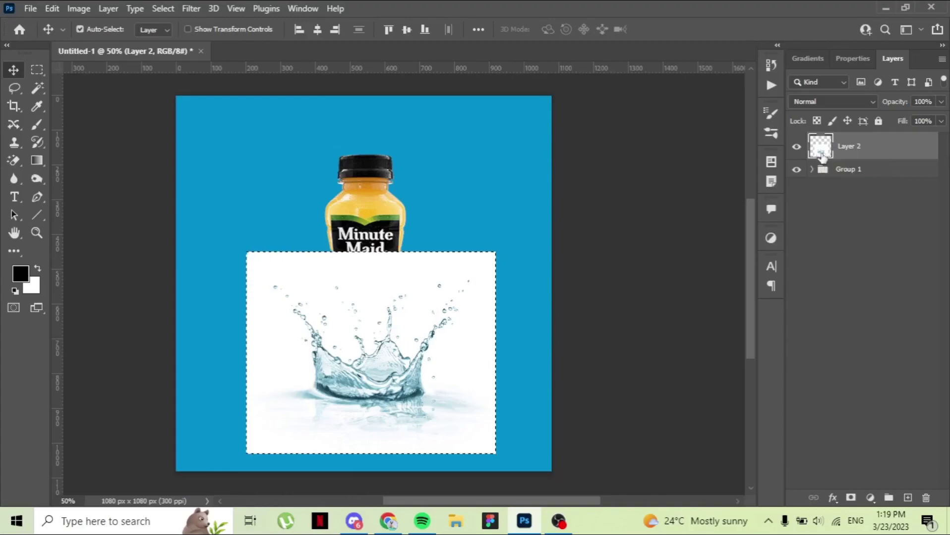
{"action": "left_click", "coordinate": [851, 498]}
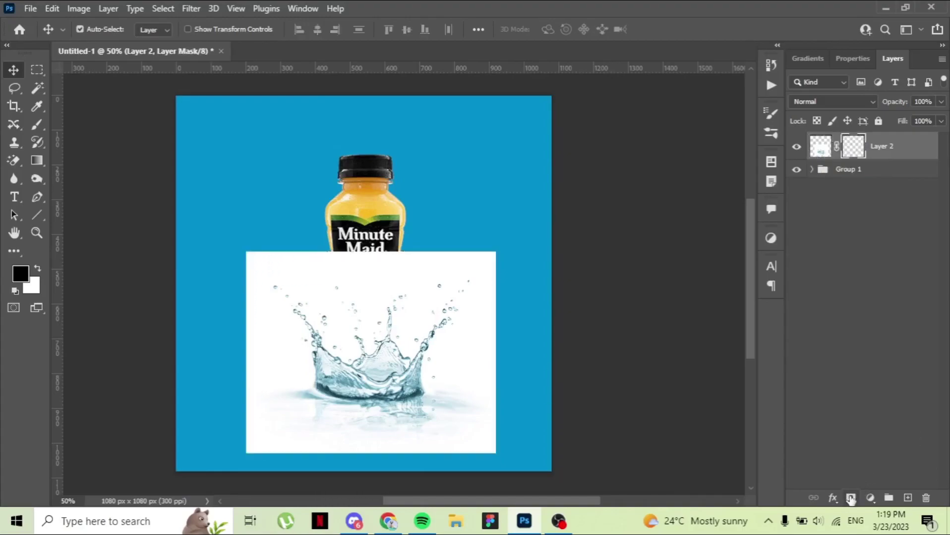
- Paste the copied splash image into Layer 2's mask, invert the mask's tones, and deselect
{"action": "left_click", "coordinate": [853, 151], "text": "alt"}
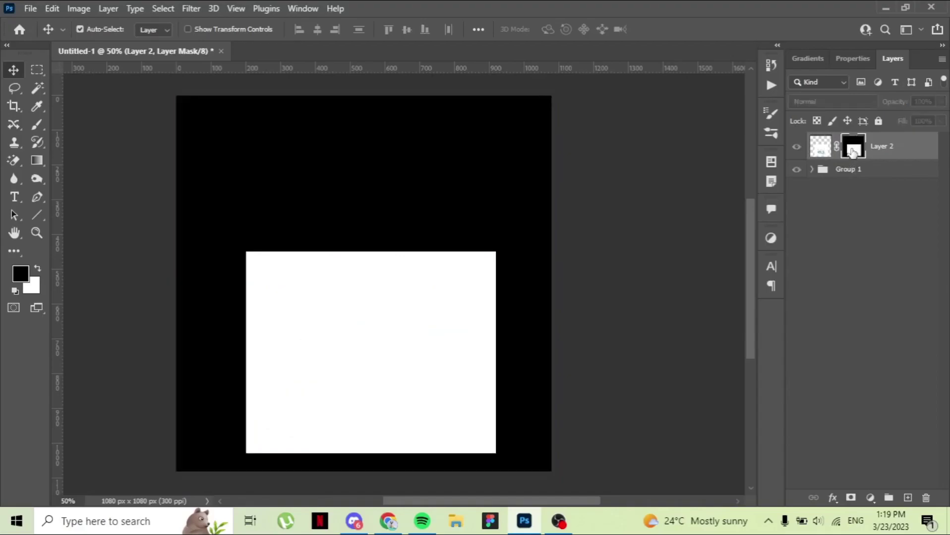
{"action": "left_click", "coordinate": [853, 152], "text": "ctrl"}
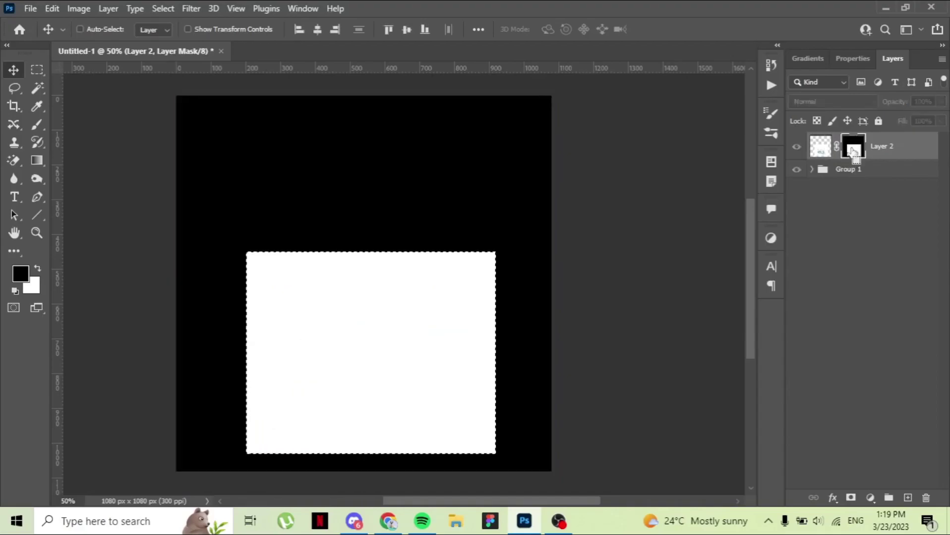
{"action": "left_click", "coordinate": [853, 152], "text": "alt"}
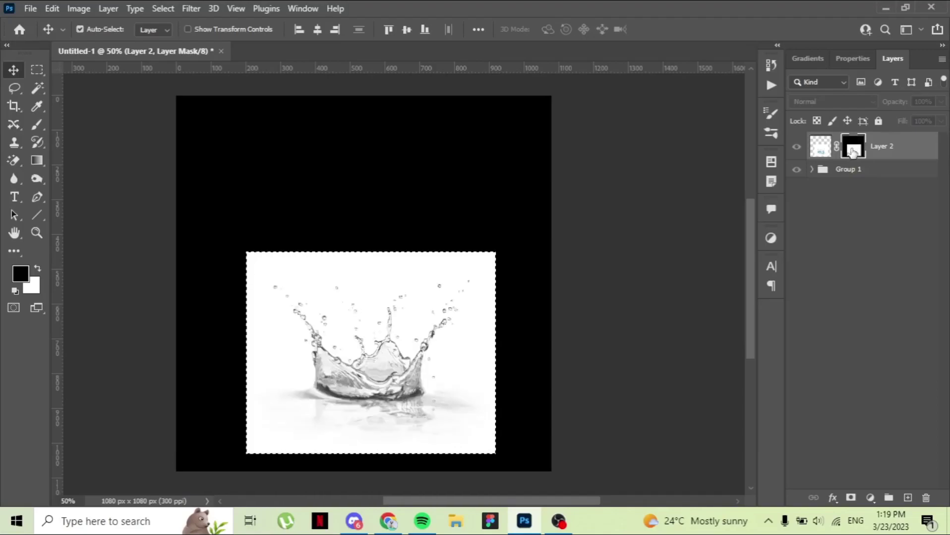
{"action": "key", "text": "ctrl+i"}
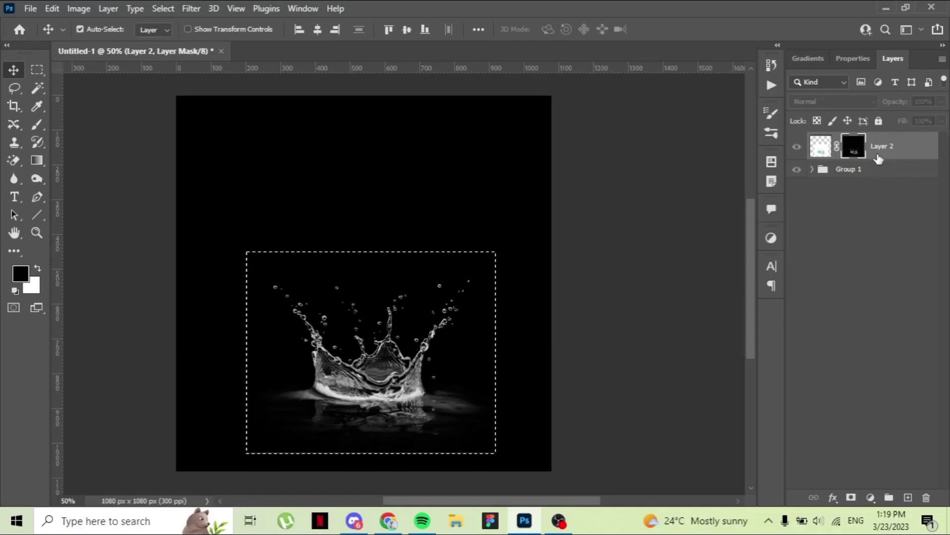
{"action": "key", "text": "ctrl+d"}
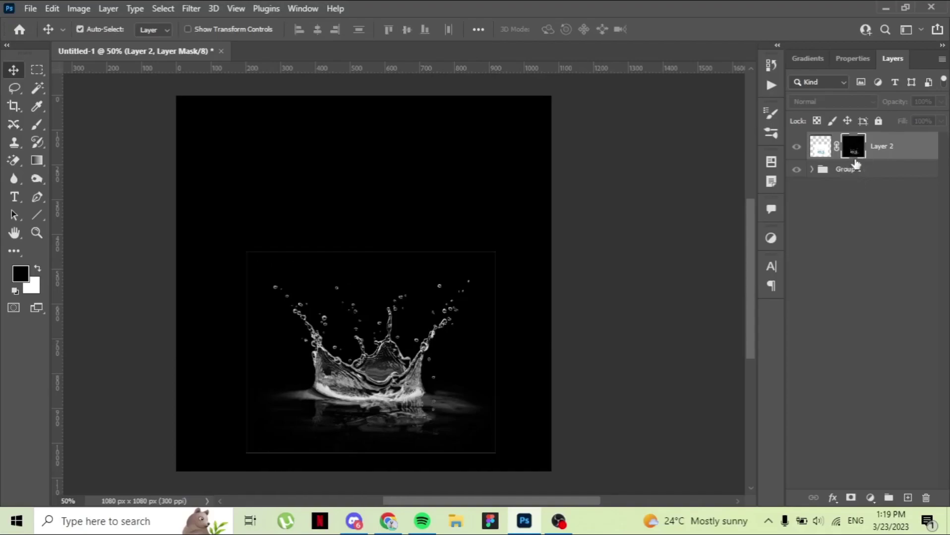
- Fill Layer 2's image with white and move the splash slightly down on the bottle
{"action": "left_click", "coordinate": [818, 152]}
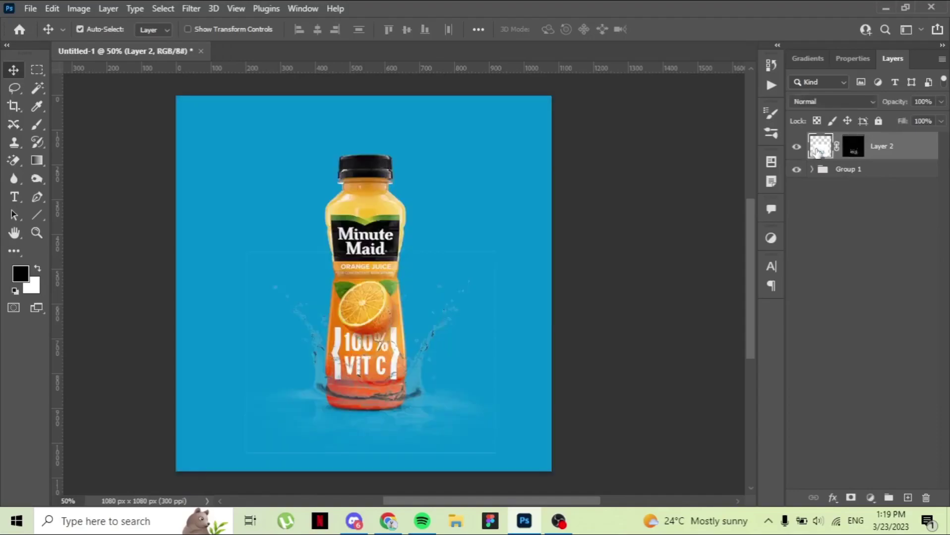
{"action": "key", "text": "ctrl+BackSpace"}
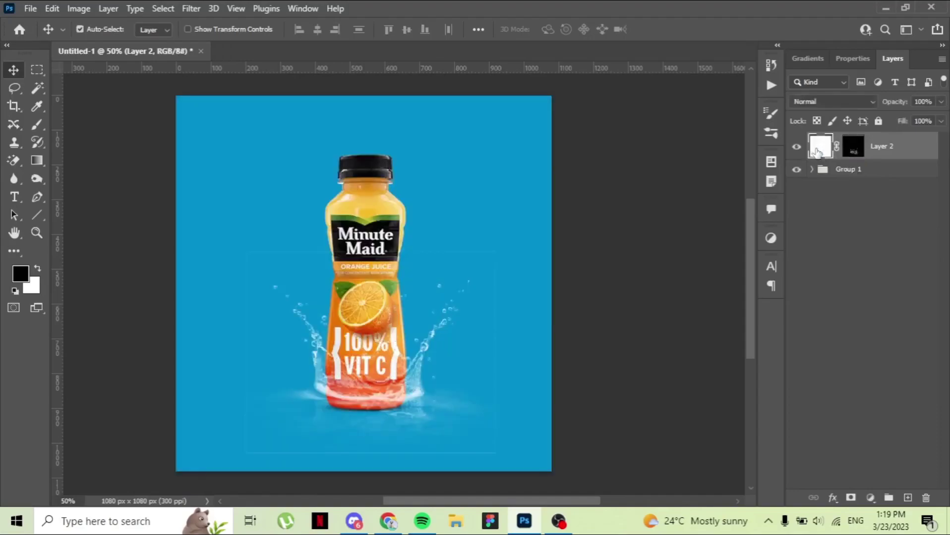
{"action": "left_click_drag", "start_coordinate": [409, 373], "coordinate": [411, 388]}
- Scale the splash down proportionally to about 83.4% with Free Transform and position it around the bottle's base
{"action": "key", "text": "ctrl"}
{"action": "key", "text": "ctrl+t"}
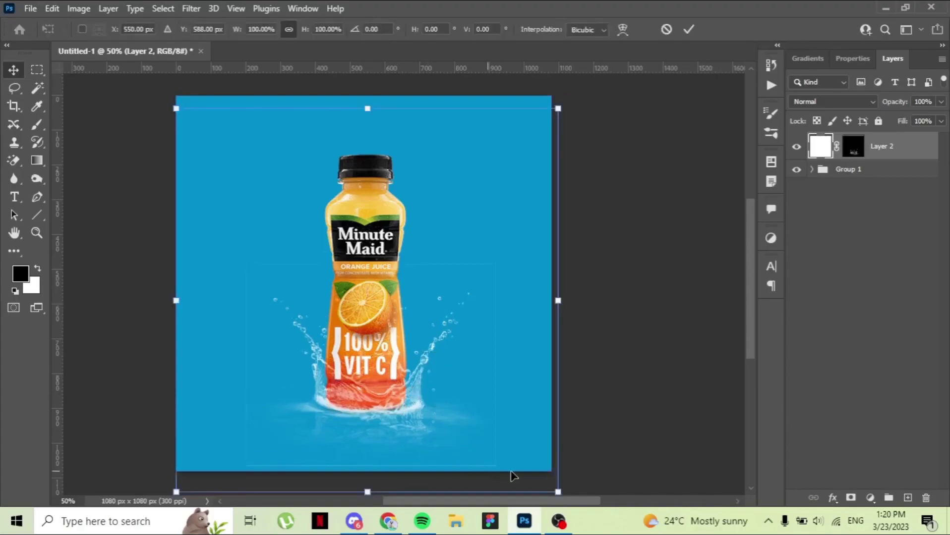
{"action": "left_click_drag", "start_coordinate": [554, 486], "coordinate": [559, 494]}
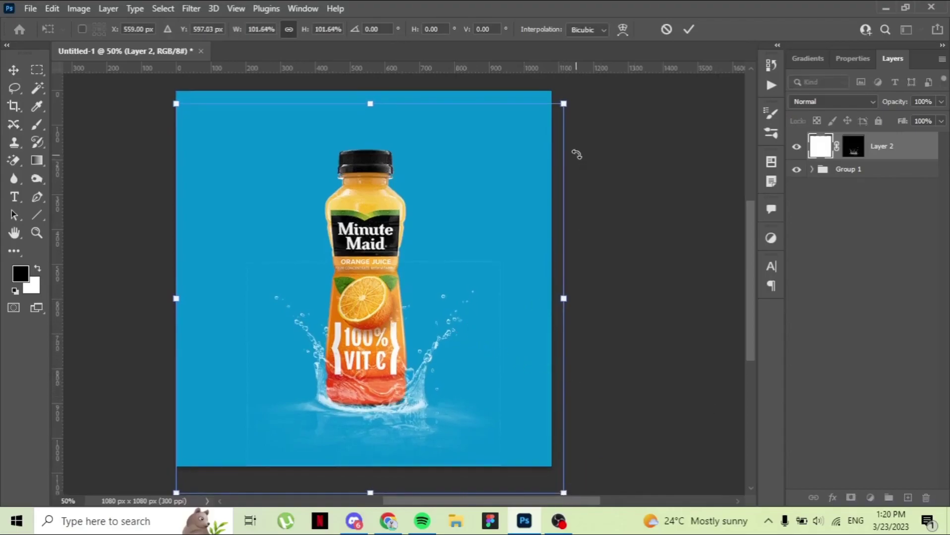
{"action": "mouse_move", "coordinate": [425, 329]}
{"action": "left_mouse_down"}
{"action": "mouse_move", "coordinate": [409, 317]}
{"action": "mouse_move", "coordinate": [418, 317]}
{"action": "left_mouse_up"}
{"action": "left_click_drag", "start_coordinate": [557, 481], "coordinate": [531, 455]}
{"action": "left_click_drag", "start_coordinate": [392, 372], "coordinate": [405, 398]}
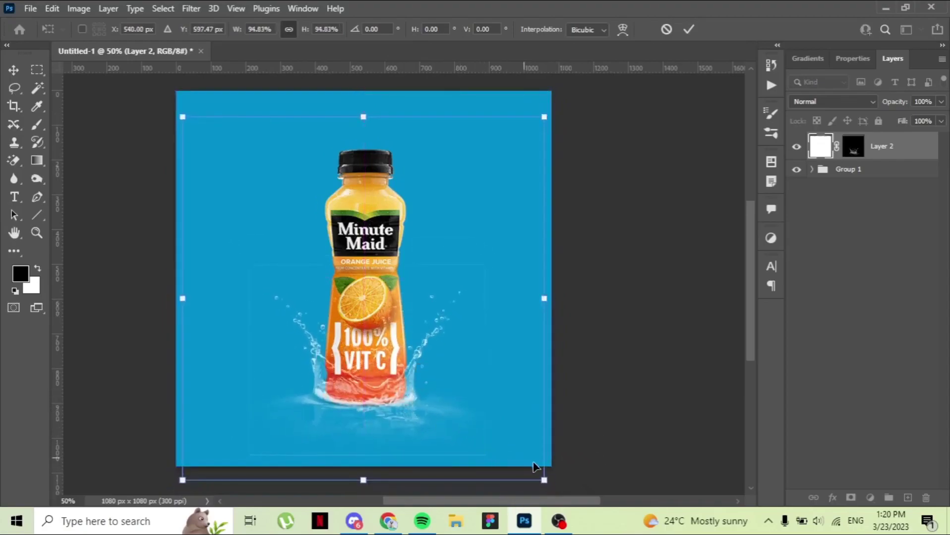
{"action": "left_click_drag", "start_coordinate": [544, 480], "coordinate": [520, 461]}
{"action": "left_click_drag", "start_coordinate": [449, 406], "coordinate": [459, 411]}
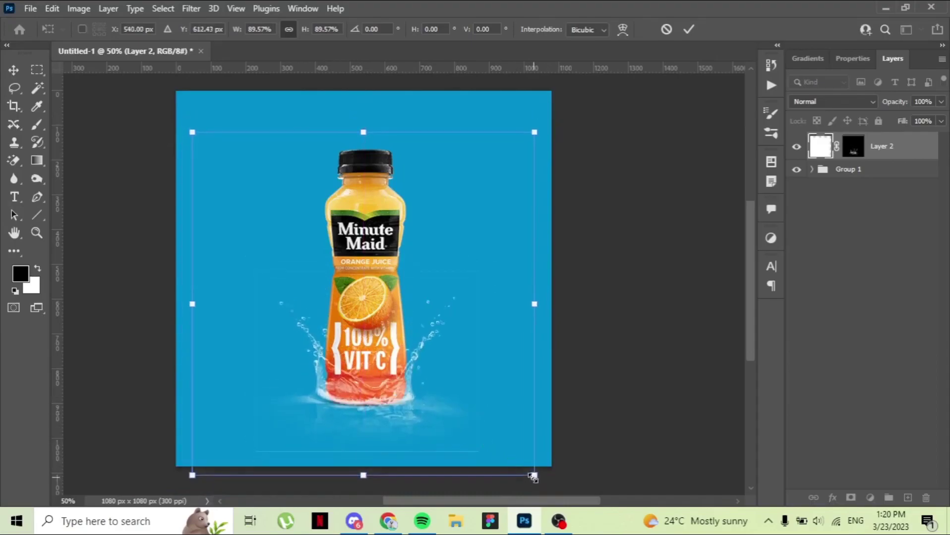
{"action": "left_click_drag", "start_coordinate": [532, 475], "coordinate": [517, 458]}
{"action": "left_click_drag", "start_coordinate": [462, 399], "coordinate": [473, 408]}
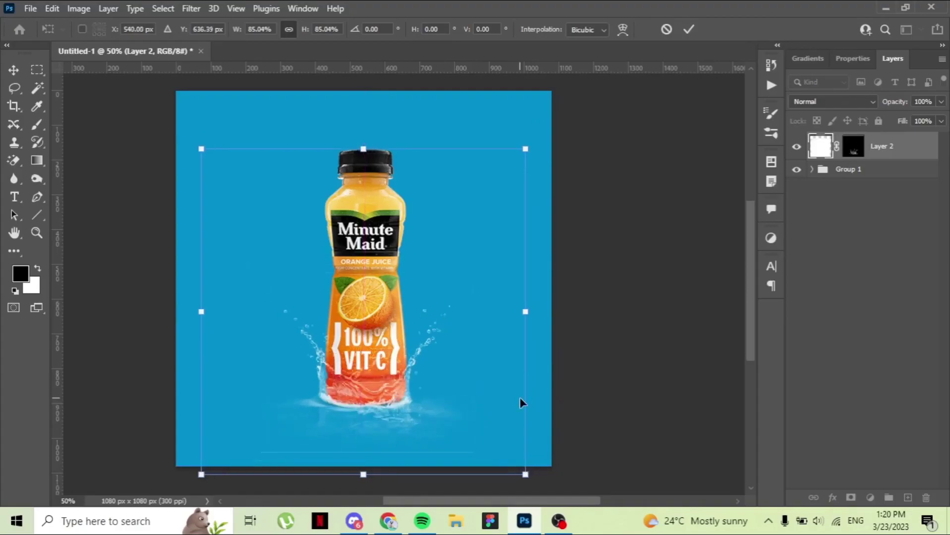
{"action": "left_click_drag", "start_coordinate": [523, 475], "coordinate": [517, 468]}
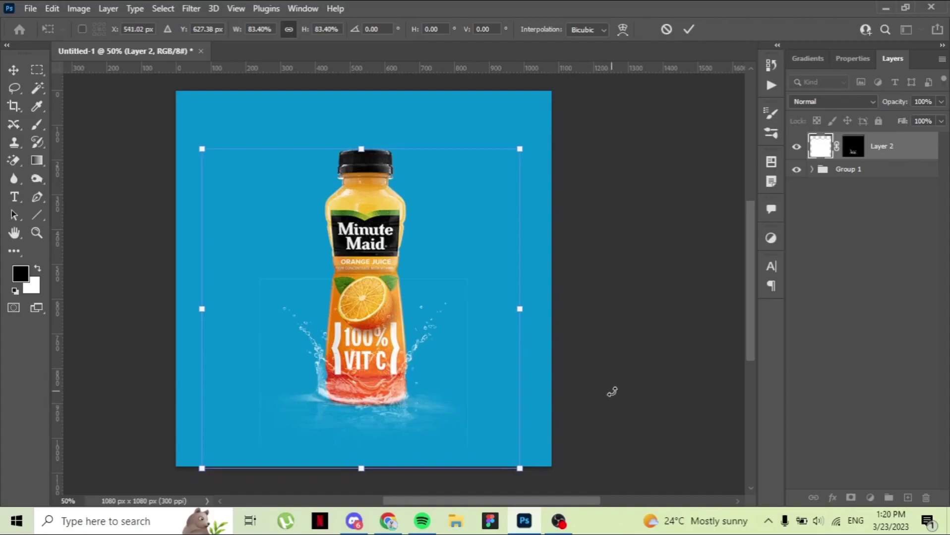
- Nudge the splash 4 px right and 12 px down around the bottle's base and apply the transform
{"action": "key", "text": "Right"}
{"action": "key", "text": "Right"}
{"action": "key", "text": "Right"}
{"action": "key", "text": "Right"}
{"action": "key", "text": "Down"}
{"action": "key", "text": "Down"}
{"action": "key", "text": "Down"}
{"action": "key", "text": "Down"}
{"action": "key", "text": "Down"}
{"action": "key", "text": "Down"}
{"action": "key", "text": "Down"}
{"action": "key", "text": "Down"}
{"action": "key", "text": "Down"}
{"action": "key", "text": "Down"}
{"action": "key", "text": "Down"}
{"action": "key", "text": "Down"}
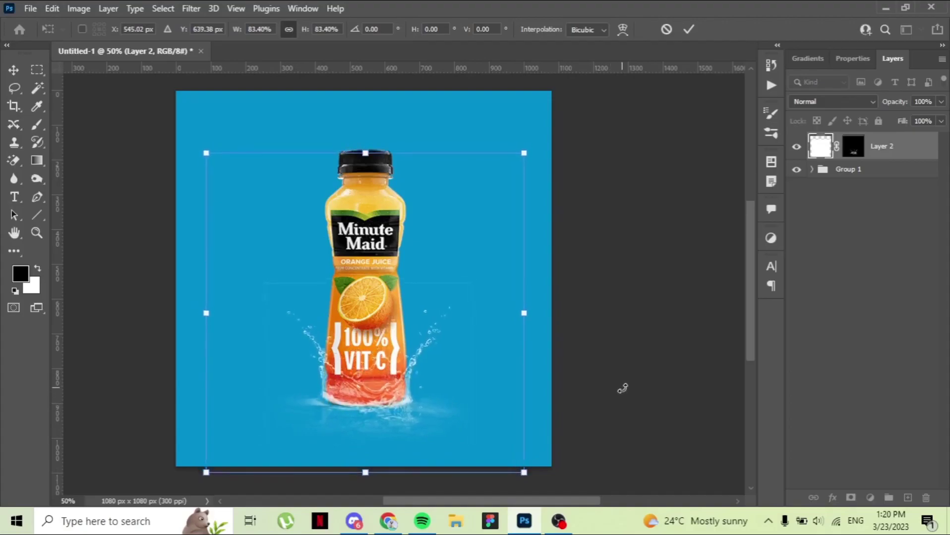
{"action": "key", "text": "Return"}
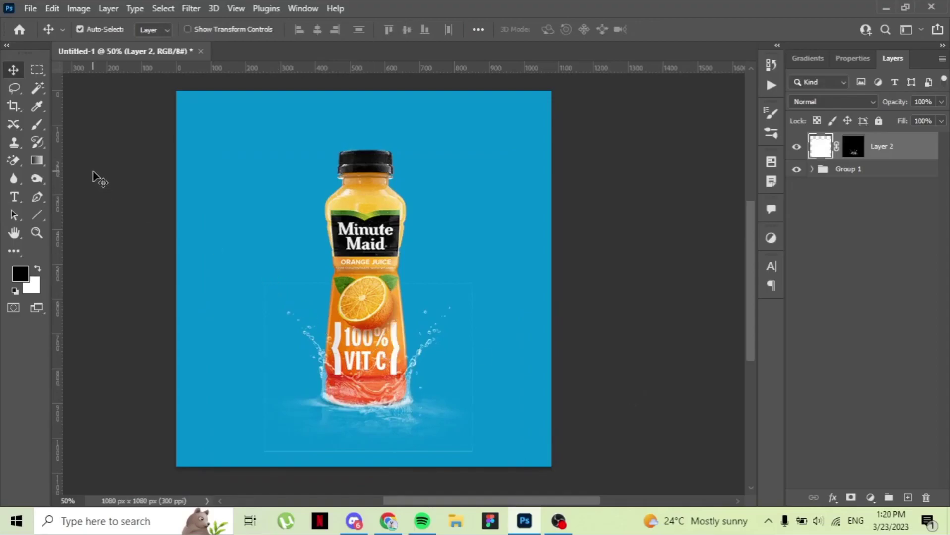
- Erase the faint rectangular outline around the splash on Layer 2 with the Eraser at size 40
{"action": "right_click", "coordinate": [14, 159]}
{"action": "left_click", "coordinate": [38, 163]}
{"action": "mouse_move", "coordinate": [283, 454]}
{"action": "left_mouse_down"}
{"action": "mouse_move", "coordinate": [256, 453]}
{"action": "mouse_move", "coordinate": [487, 459]}
{"action": "left_mouse_up"}
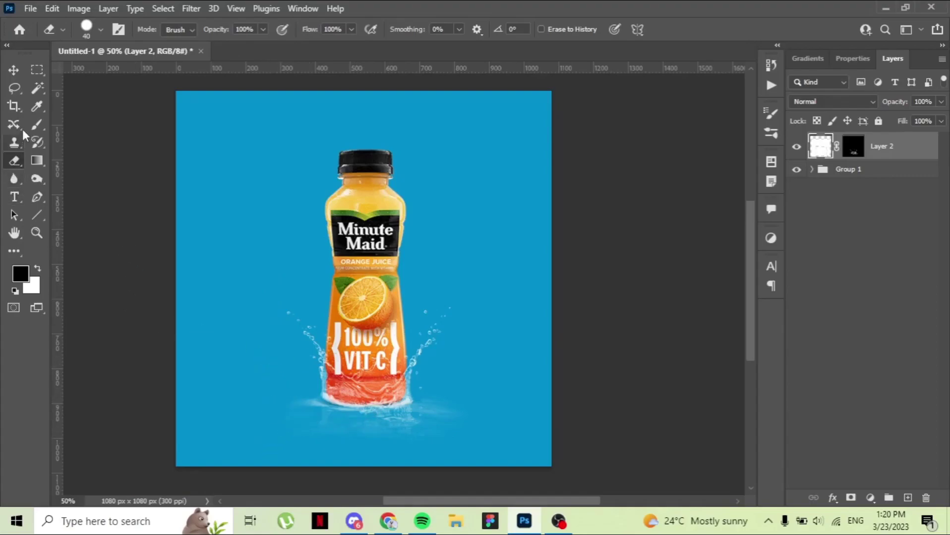
- Paint black on Layer 2's mask with a 300 px brush to clean up the edges around the splash
{"action": "left_click", "coordinate": [37, 125]}
{"action": "mouse_move", "coordinate": [333, 499]}
{"action": "left_mouse_down"}
{"action": "mouse_move", "coordinate": [409, 472]}
{"action": "mouse_move", "coordinate": [355, 461]}
{"action": "mouse_move", "coordinate": [316, 472]}
{"action": "mouse_move", "coordinate": [343, 483]}
{"action": "mouse_move", "coordinate": [319, 486]}
{"action": "left_mouse_up"}
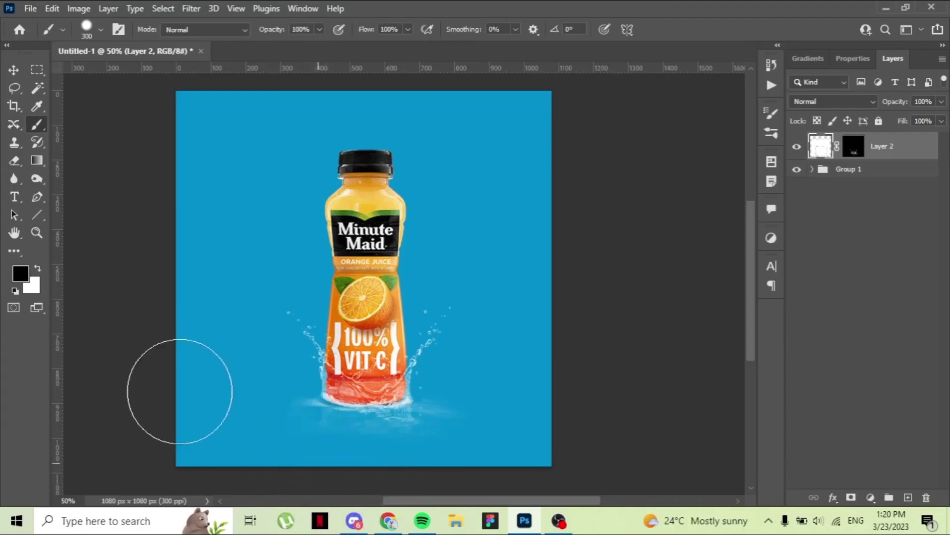
{"action": "left_click", "coordinate": [38, 269]}
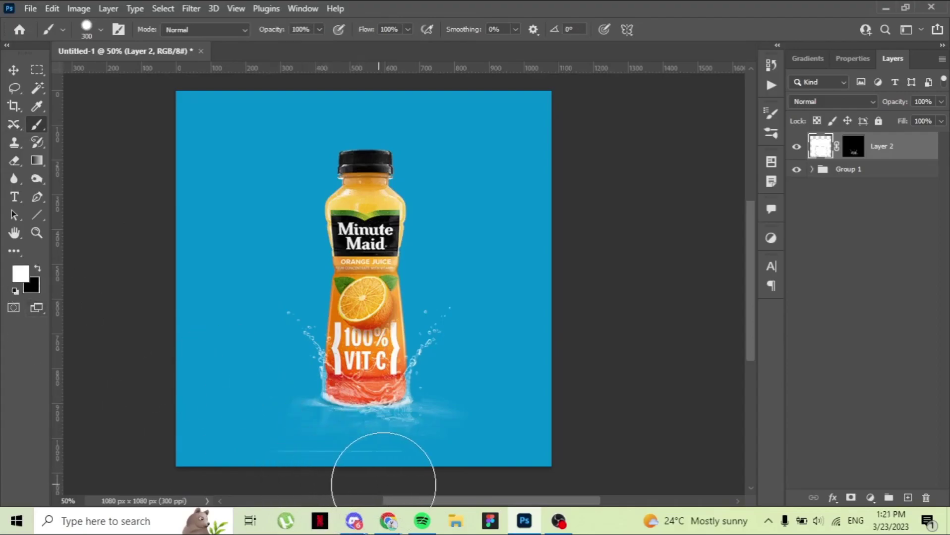
{"action": "left_click", "coordinate": [853, 146]}
{"action": "key", "text": "x"}
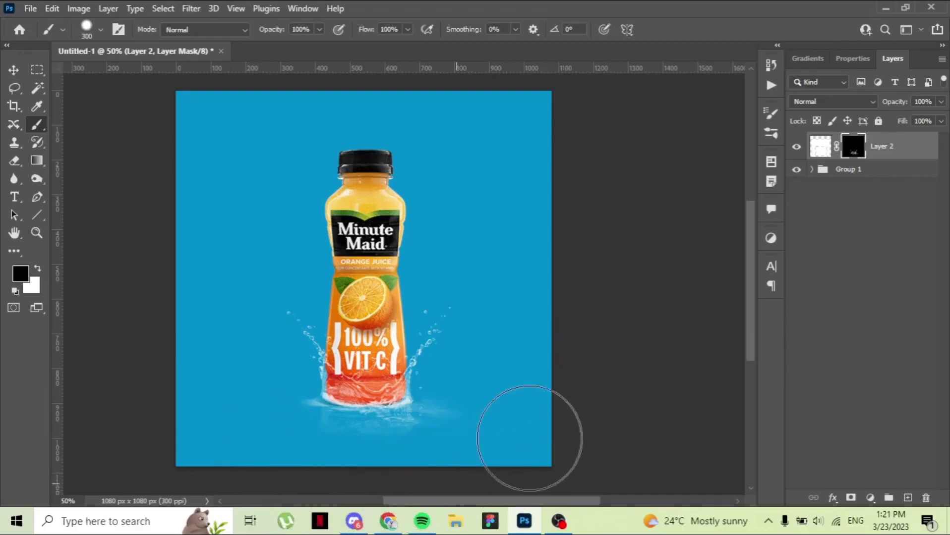
- Duplicate Layer 2 directly below itself to strengthen the splash
{"action": "key", "text": "v"}
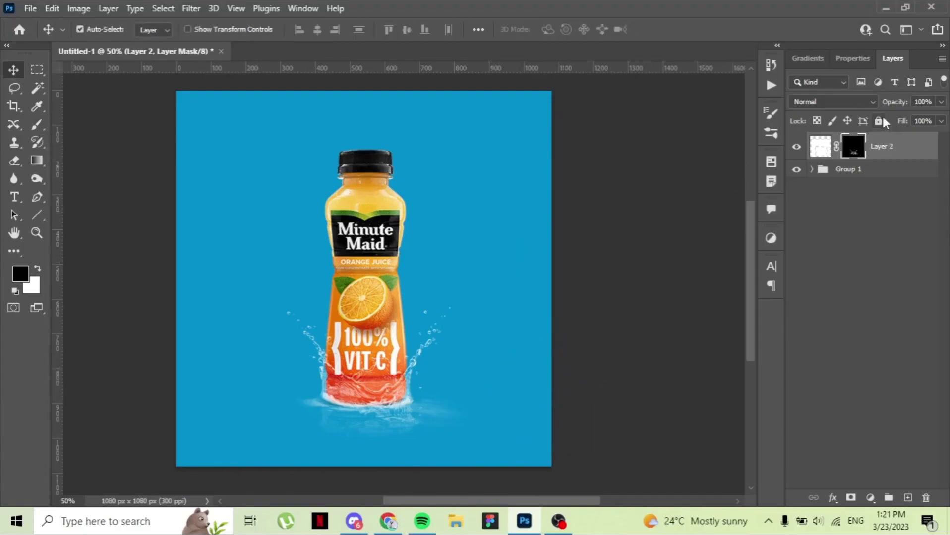
{"action": "left_click_drag", "start_coordinate": [900, 146], "coordinate": [898, 163]}
{"action": "key", "text": "x"}
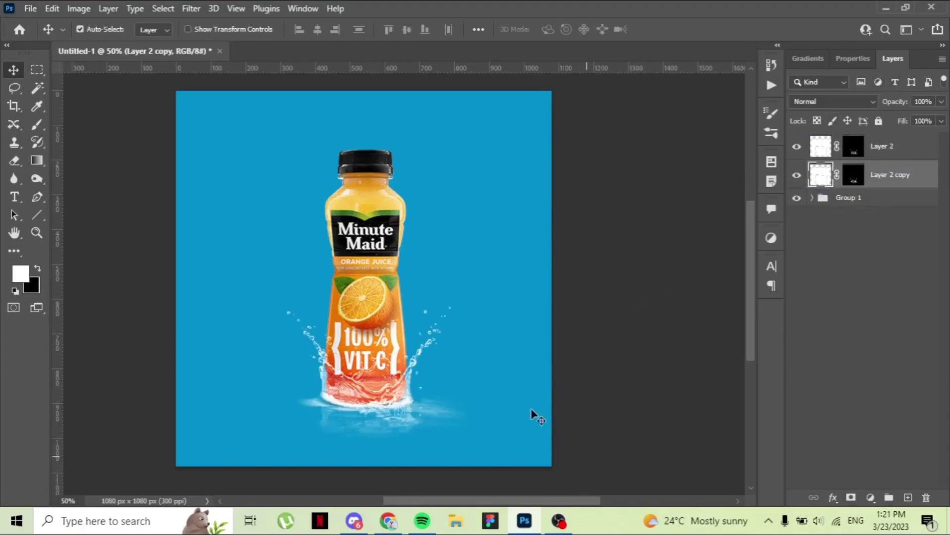
- Paint the splash off the bottle's "100% VIT C" text in black with a 70 px brush on both splash layers' masks
{"action": "left_click", "coordinate": [860, 186]}
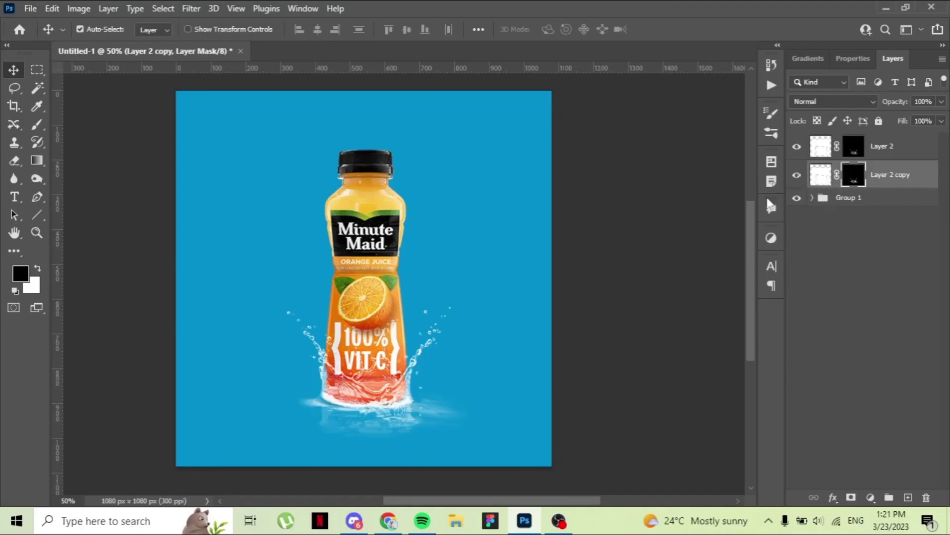
{"action": "key", "text": "b"}
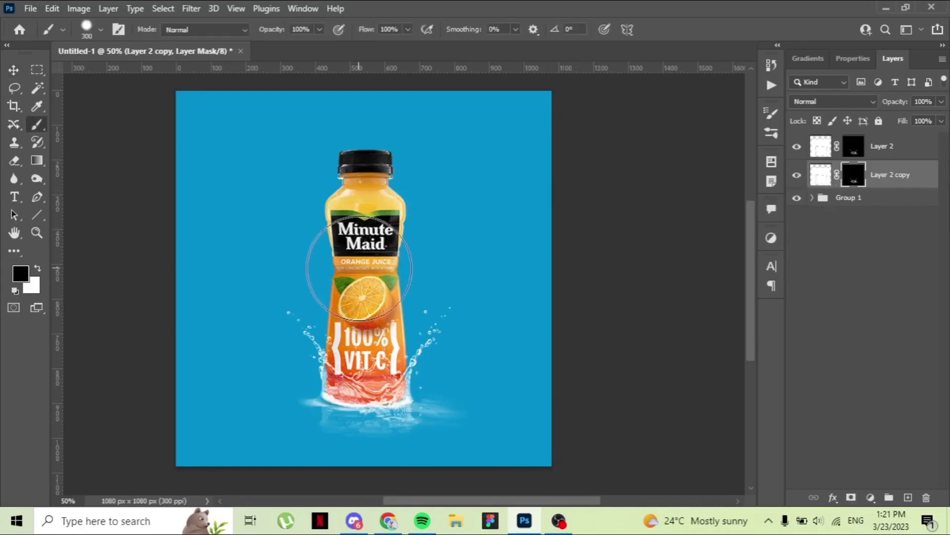
{"action": "key", "text": "bracketleft"}
{"action": "key", "text": "bracketleft"}
{"action": "key", "text": "bracketleft"}
{"action": "key", "text": "bracketleft"}
{"action": "key", "text": "bracketleft"}
{"action": "key", "text": "bracketleft"}
{"action": "key", "text": "bracketleft"}
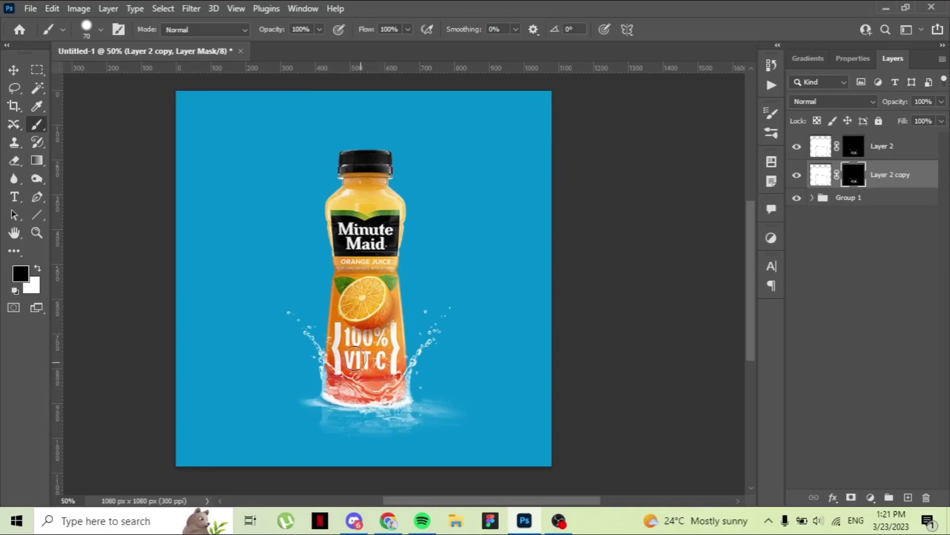
{"action": "left_click", "coordinate": [875, 157]}
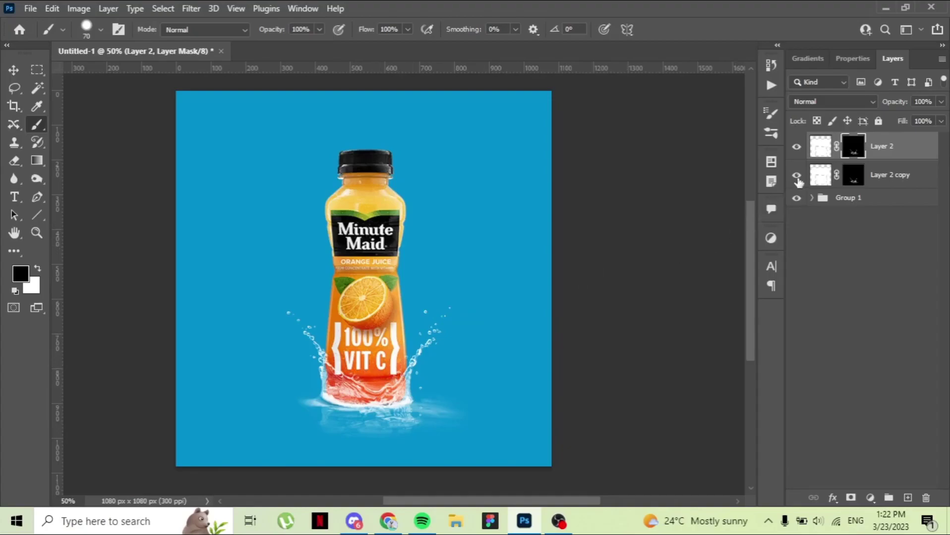
{"action": "left_click", "coordinate": [852, 179]}
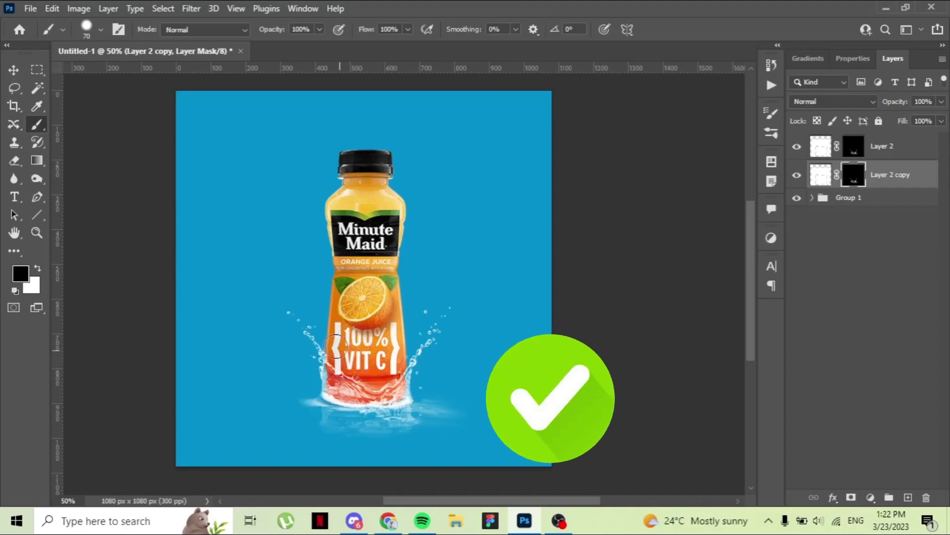
{"action": "key", "text": "v"}
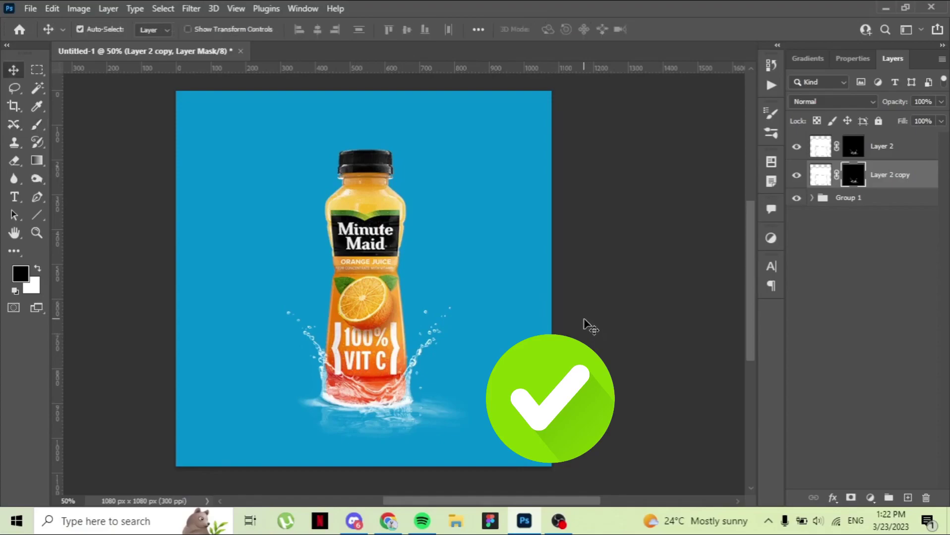